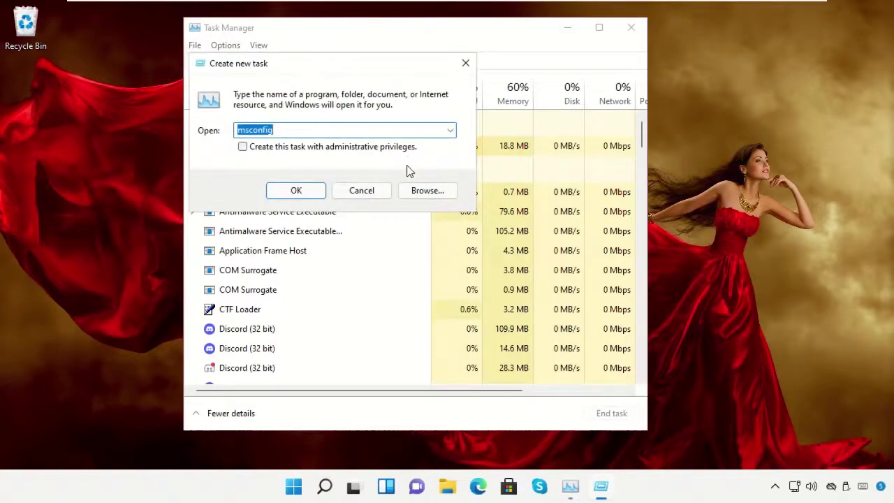
Step: Browse for the new task's program and open the Windows\System32 folder on Local Disk (C:)
{"action": "left_click", "coordinate": [428, 194]}
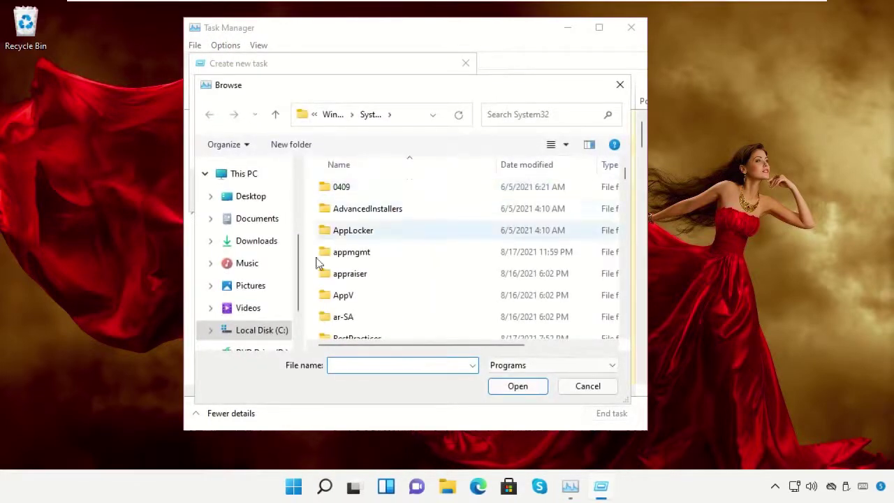
{"action": "left_click", "coordinate": [263, 333]}
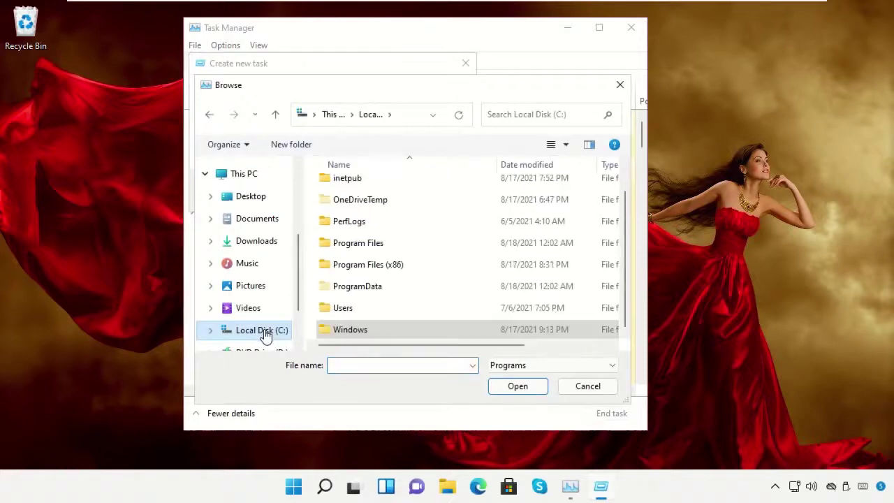
{"action": "left_click", "coordinate": [250, 175]}
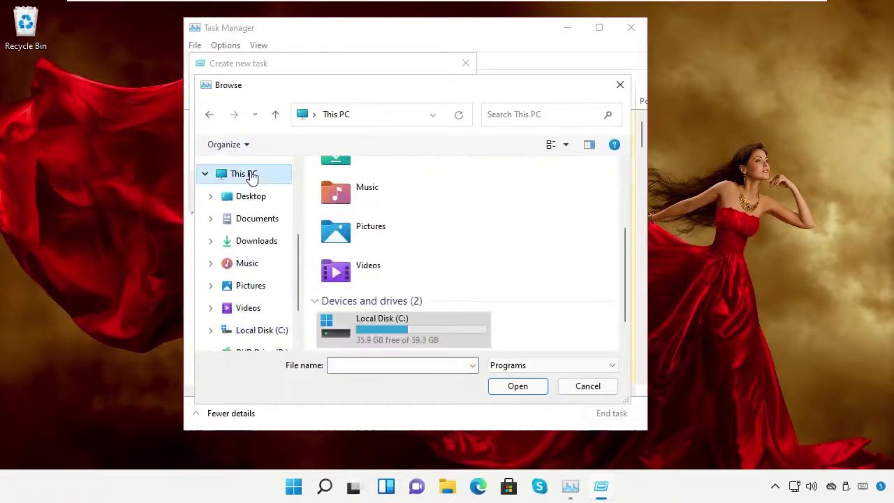
{"action": "double_click", "coordinate": [381, 321]}
{"action": "scroll", "coordinate": [383, 297], "scroll_direction": "down", "scroll_amount": 1}
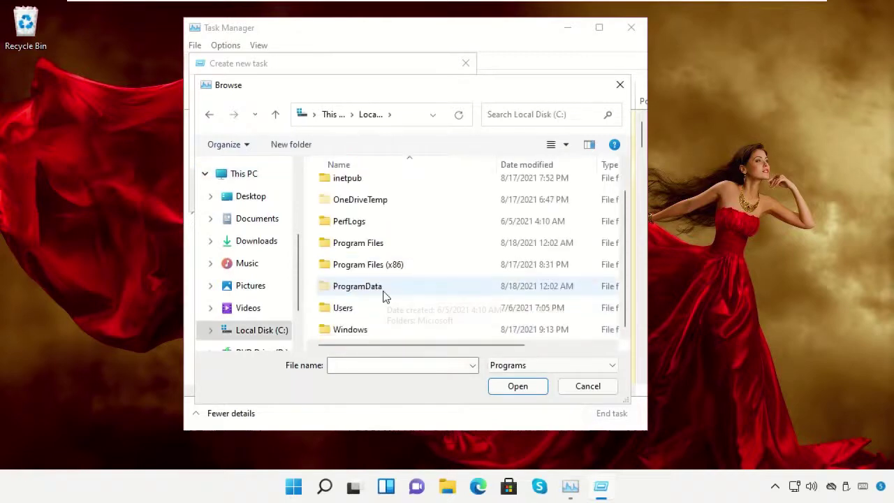
{"action": "left_click", "coordinate": [370, 330]}
{"action": "double_click", "coordinate": [370, 329]}
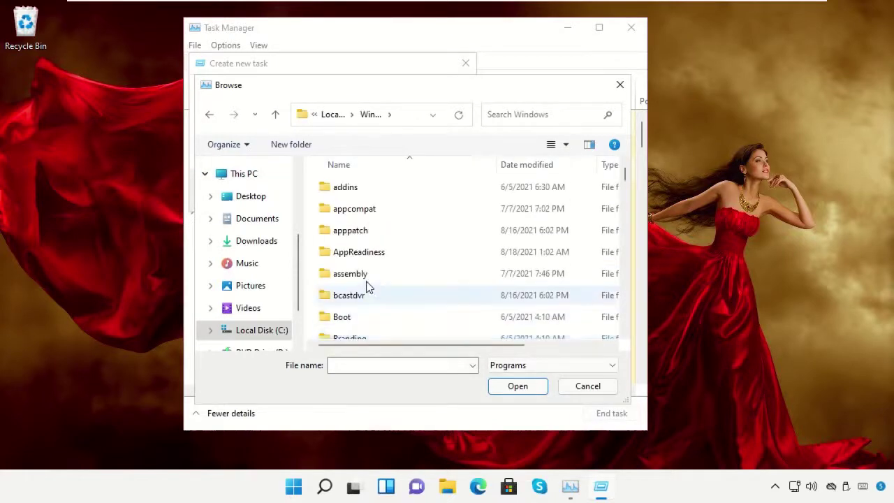
{"action": "scroll", "coordinate": [368, 283], "scroll_direction": "down", "scroll_amount": 3}
{"action": "scroll", "coordinate": [368, 284], "scroll_direction": "down", "scroll_amount": 9}
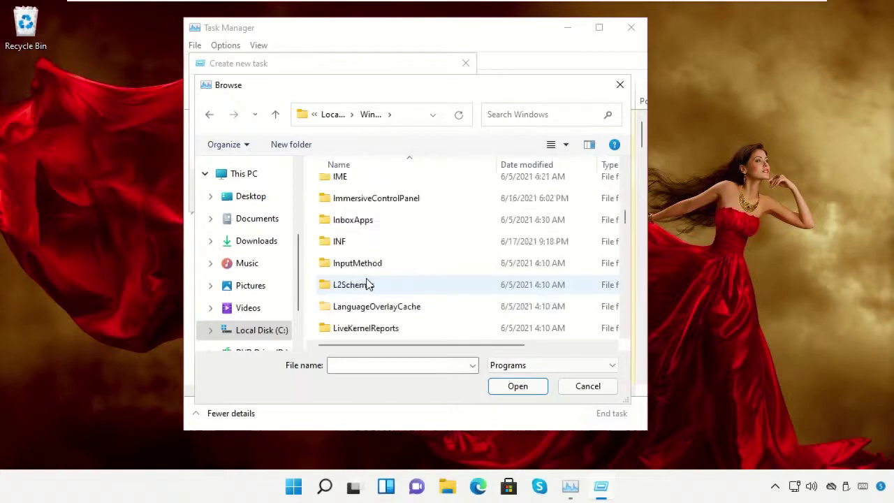
{"action": "scroll", "coordinate": [368, 284], "scroll_direction": "down", "scroll_amount": 7}
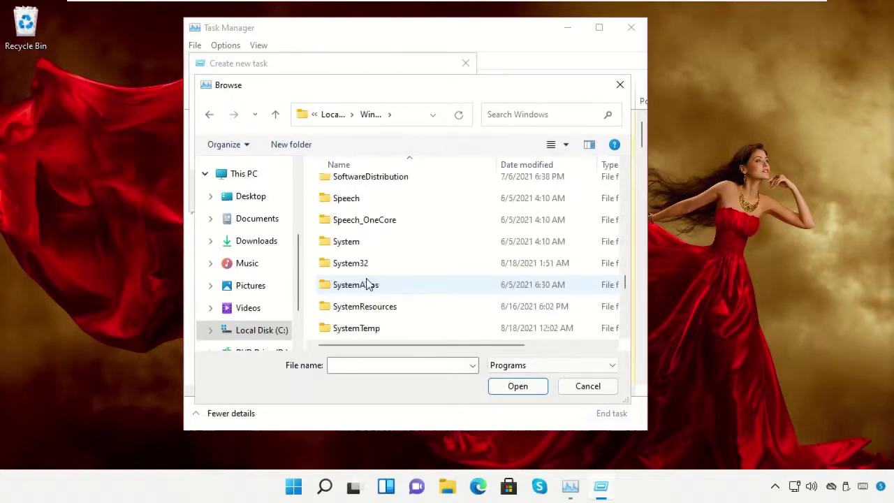
{"action": "left_click", "coordinate": [375, 268]}
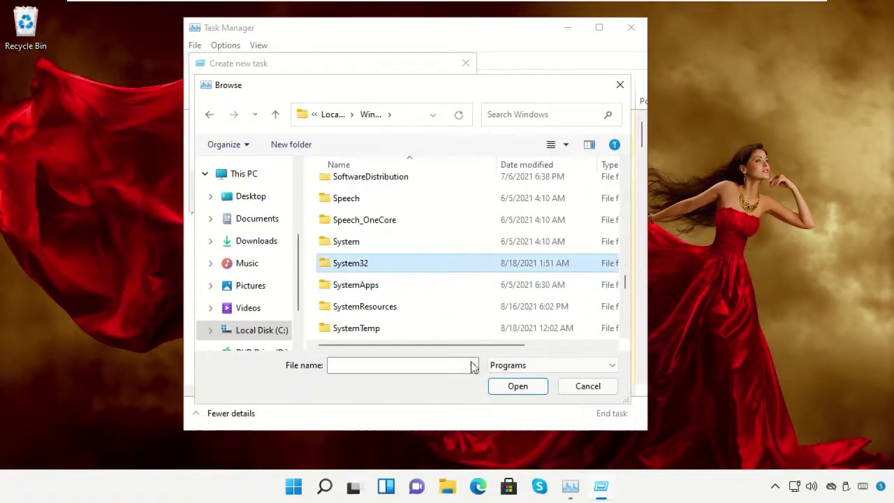
{"action": "left_click", "coordinate": [518, 388]}
Step: Find the cmd application in the System32 folder and choose it as the program for the new task
{"action": "left_click", "coordinate": [377, 287]}
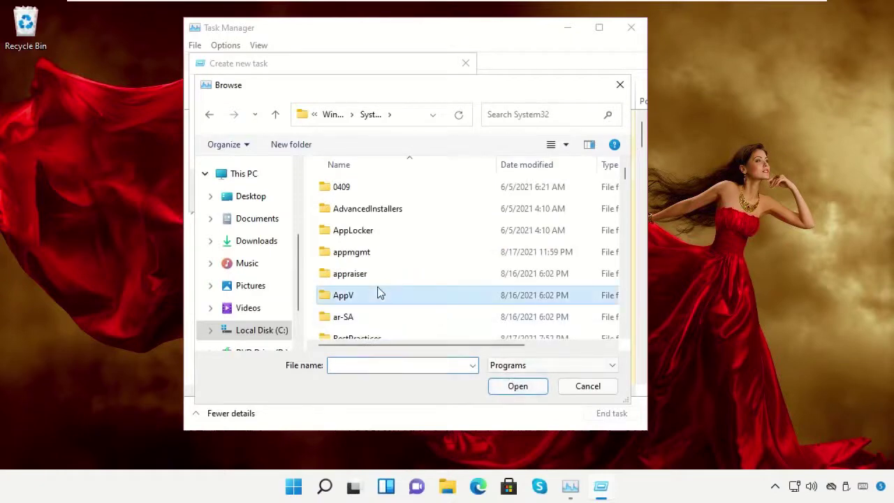
{"action": "key", "text": "c"}
{"action": "key", "text": "c"}
{"action": "key", "text": "c"}
{"action": "key", "text": "c"}
{"action": "key", "text": "c"}
{"action": "key", "text": "c"}
{"action": "key", "text": "c"}
{"action": "key", "text": "c"}
{"action": "key", "text": "c"}
{"action": "key", "text": "c"}
{"action": "key", "text": "c"}
{"action": "key", "text": "c"}
{"action": "key", "text": "c"}
{"action": "key", "text": "c"}
{"action": "key", "text": "c"}
{"action": "key", "text": "c"}
{"action": "scroll", "coordinate": [378, 291], "scroll_direction": "down", "scroll_amount": 6}
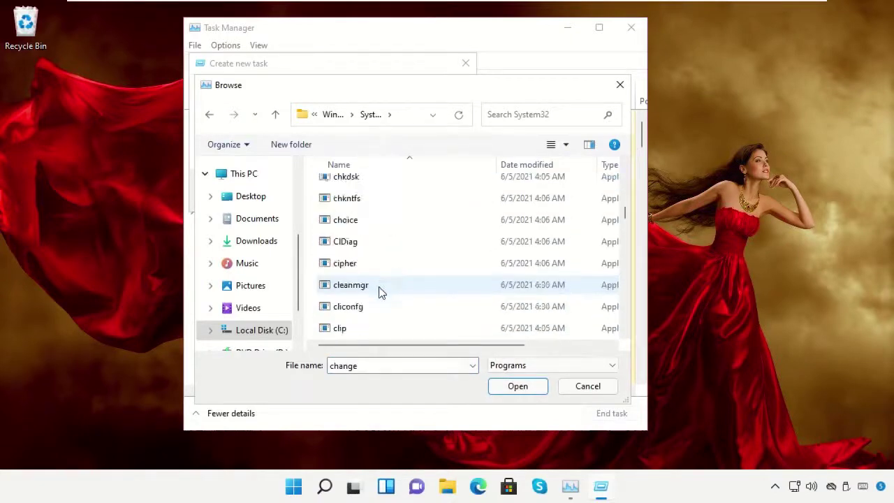
{"action": "scroll", "coordinate": [378, 291], "scroll_direction": "up", "scroll_amount": 1}
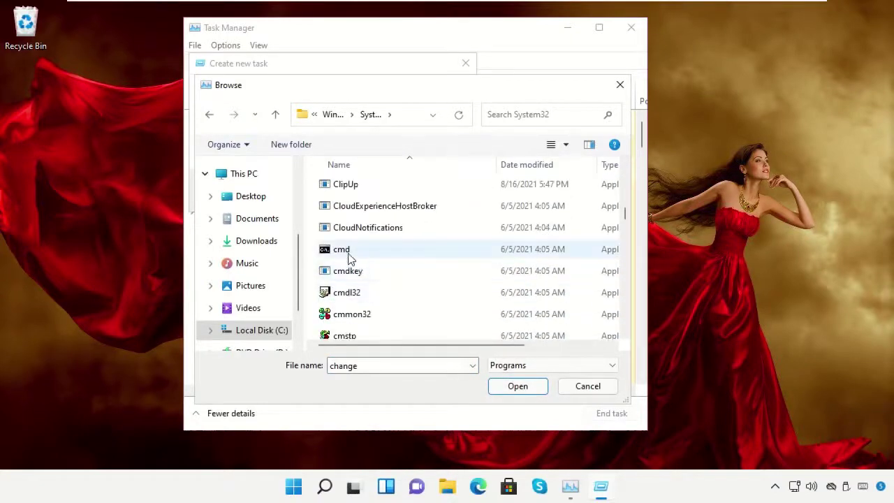
{"action": "left_click", "coordinate": [347, 252]}
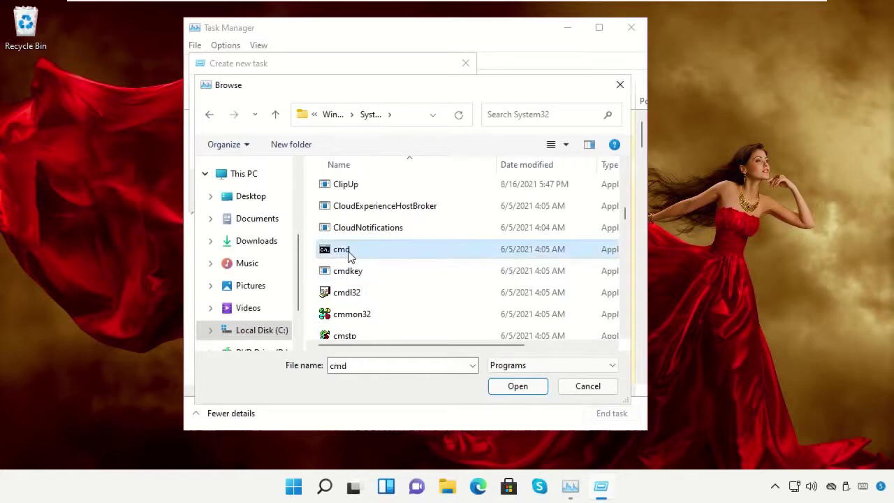
{"action": "left_click", "coordinate": [516, 386]}
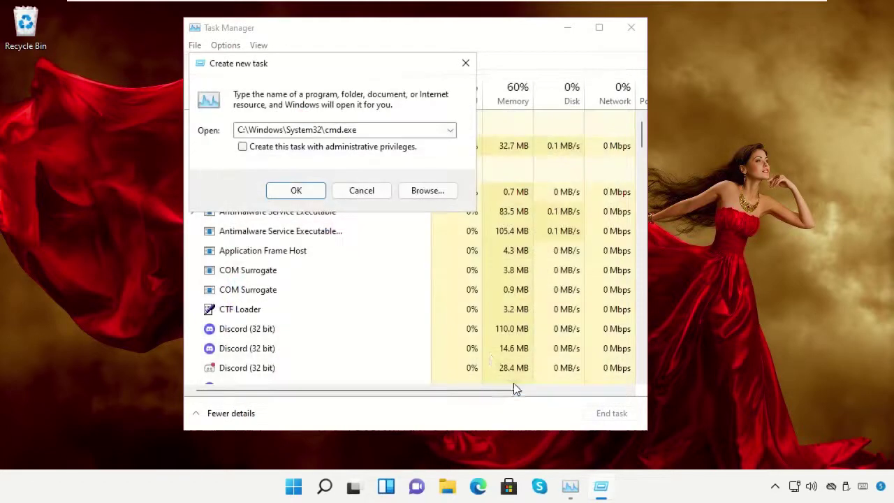
Step: Run cmd.exe as a new task with administrative privileges and close Task Manager
{"action": "left_click", "coordinate": [242, 146]}
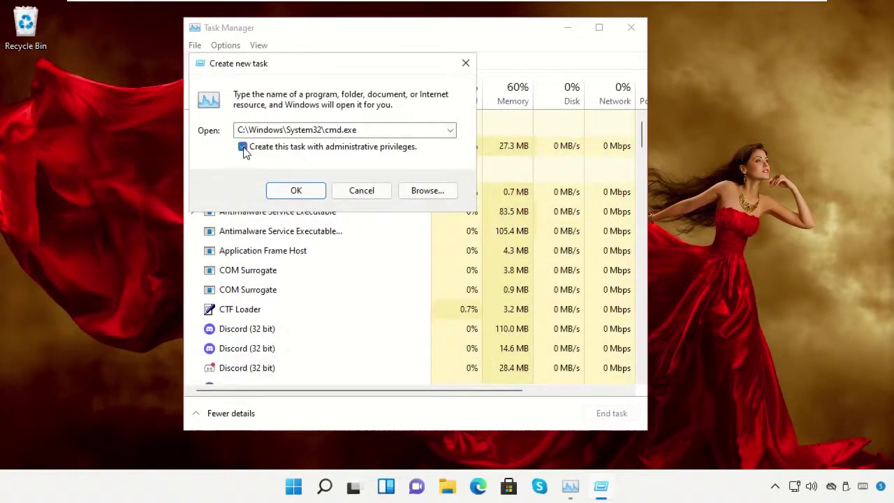
{"action": "left_click", "coordinate": [296, 192]}
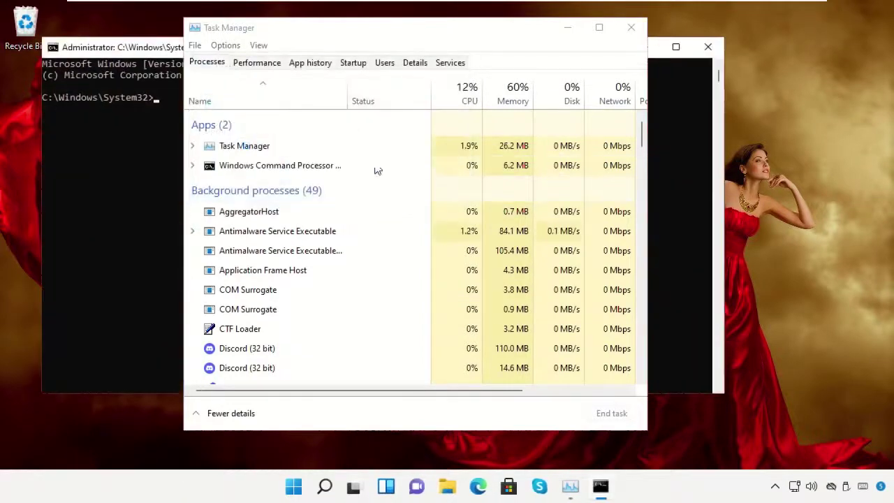
{"action": "left_click", "coordinate": [632, 28]}
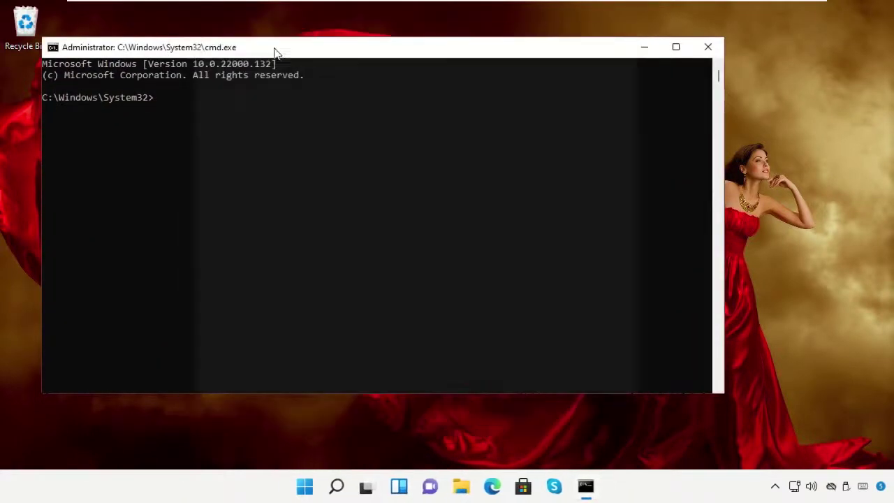
Step: Make the command window smaller and run the gpupdate command to update the group policies
{"action": "left_click_drag", "start_coordinate": [42, 37], "coordinate": [211, 95]}
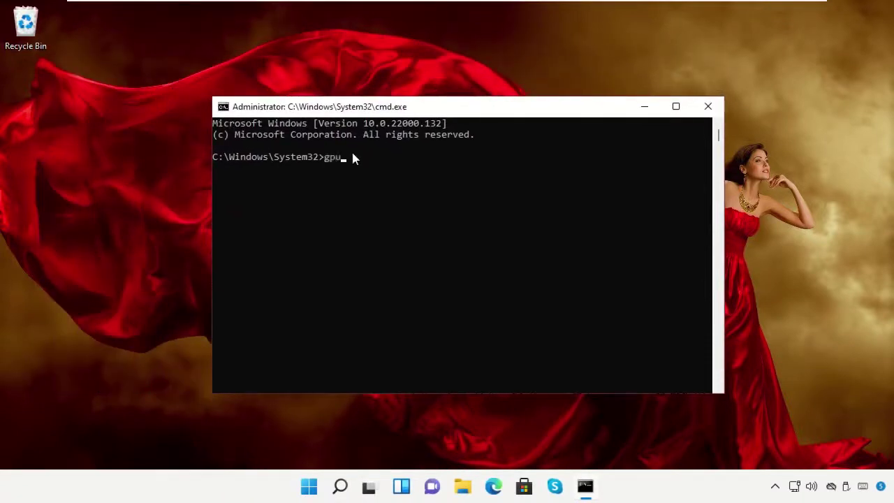
{"action": "type", "text": "date"}
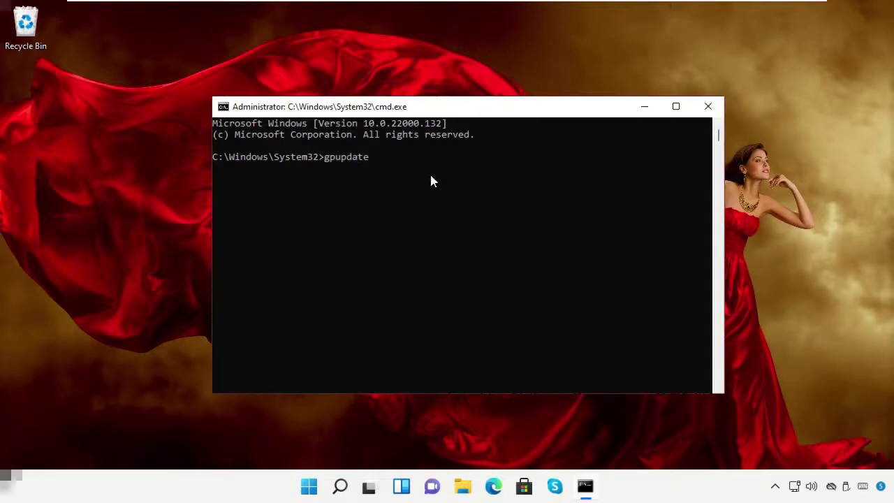
{"action": "key", "text": "Return"}
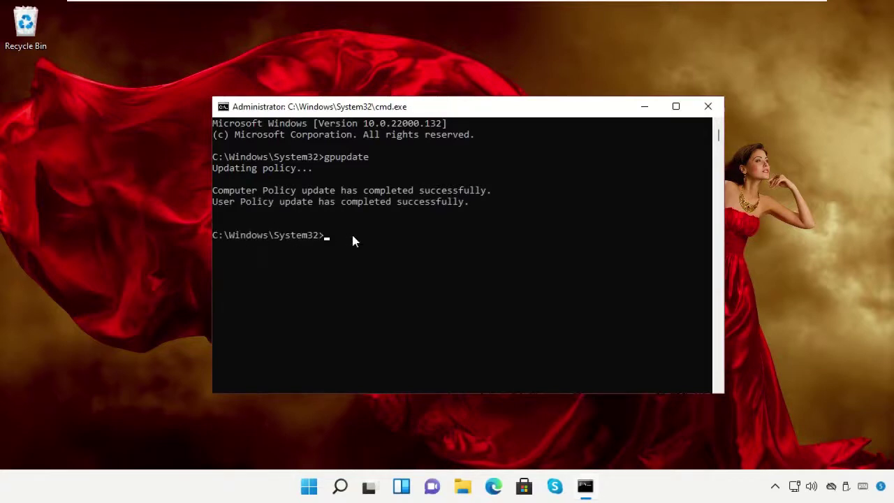
{"action": "key", "text": "Return"}
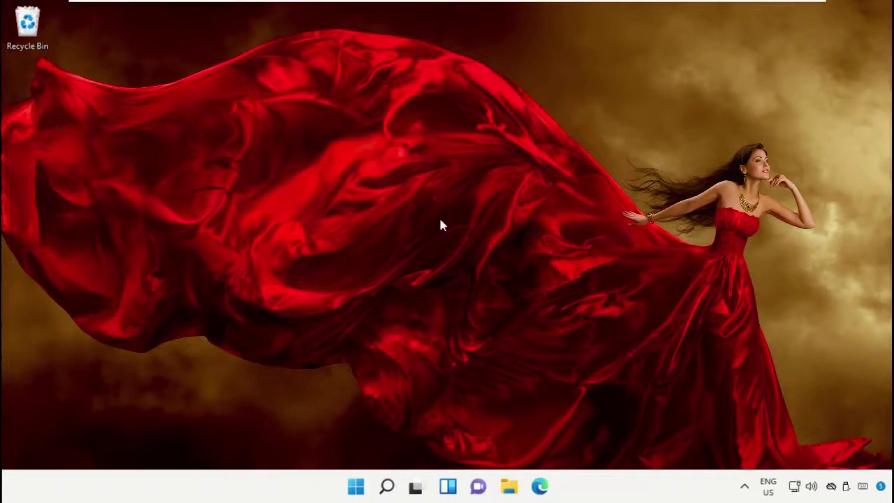
Step: Search Windows for Registry Editor, run it as administrator and allow it to make changes
{"action": "left_click", "coordinate": [388, 485]}
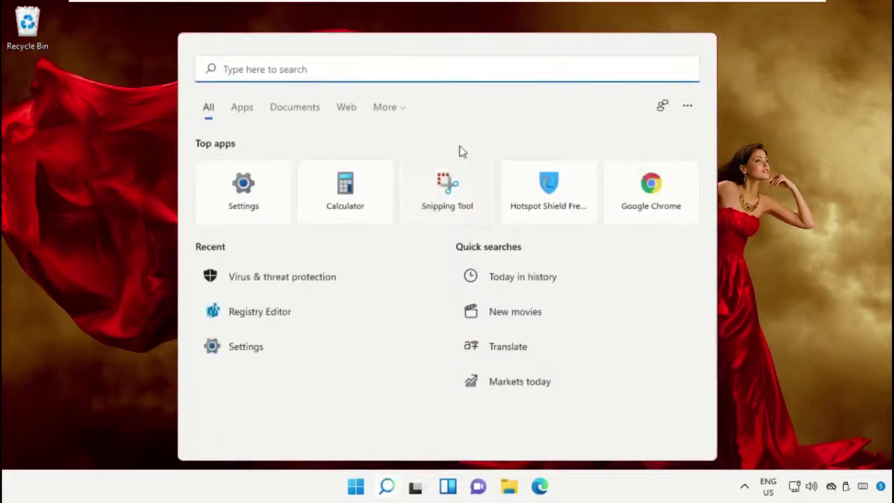
{"action": "type", "text": "Registry Editor"}
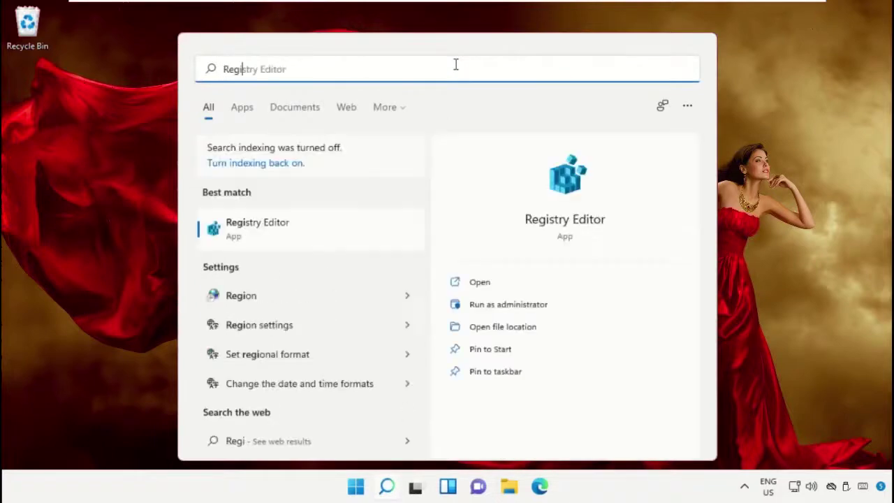
{"action": "right_click", "coordinate": [326, 228]}
{"action": "left_click", "coordinate": [360, 241]}
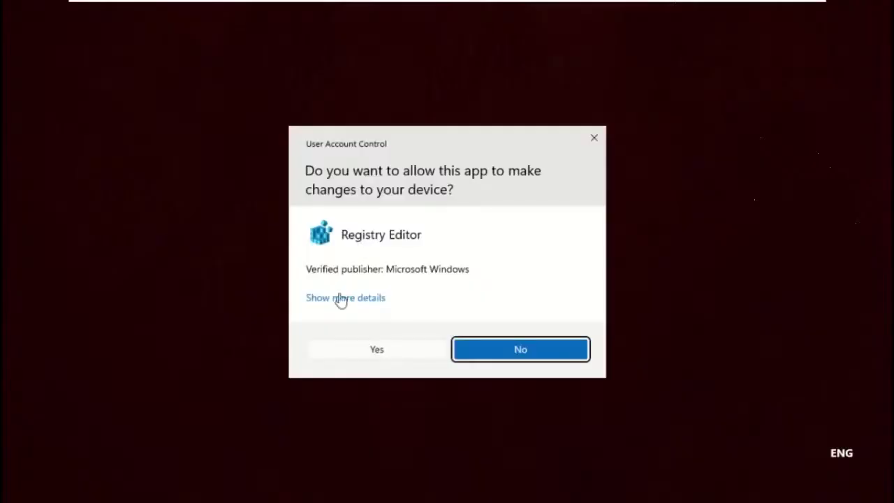
{"action": "left_click", "coordinate": [356, 359]}
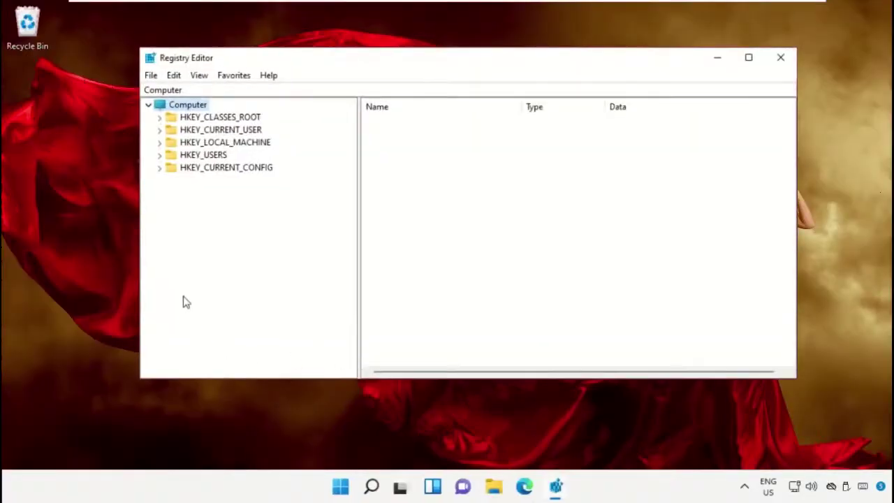
Step: Go to the registry key HKEY_CURRENT_USER\System\GameConfigStore
{"action": "left_click", "coordinate": [220, 130]}
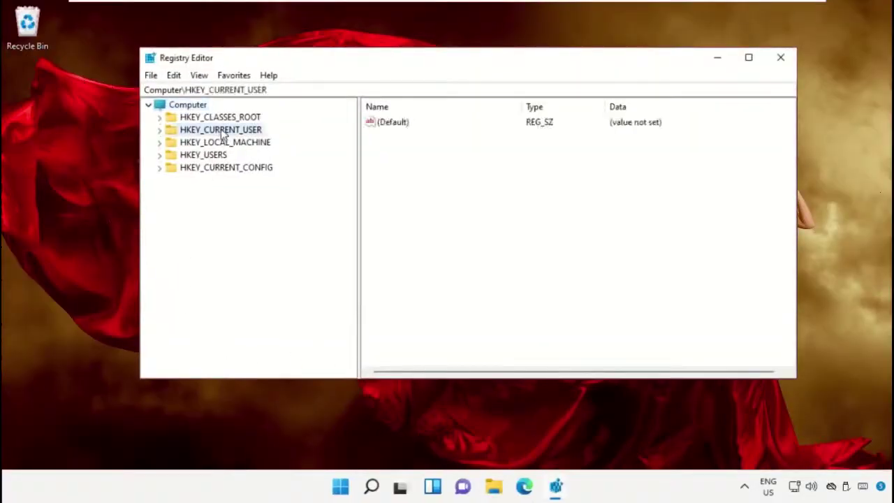
{"action": "left_click", "coordinate": [160, 130]}
{"action": "left_click", "coordinate": [204, 257]}
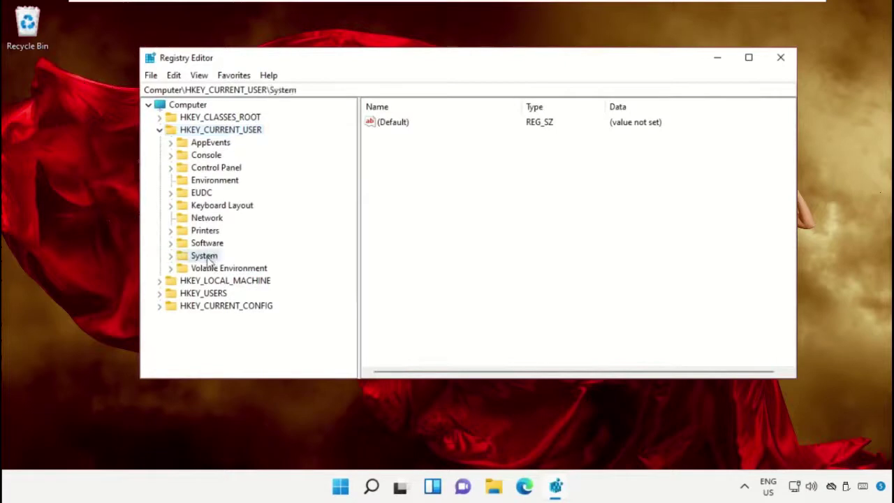
{"action": "left_click", "coordinate": [172, 256]}
{"action": "left_click", "coordinate": [209, 270]}
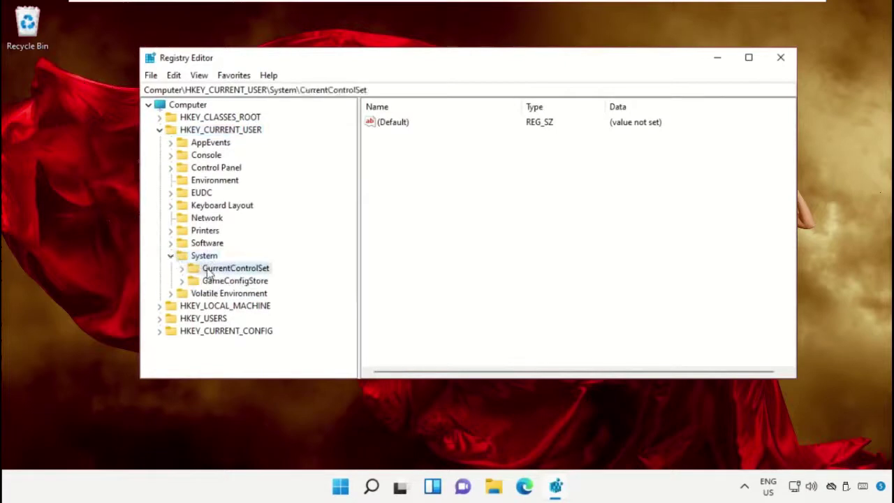
{"action": "left_click", "coordinate": [208, 282]}
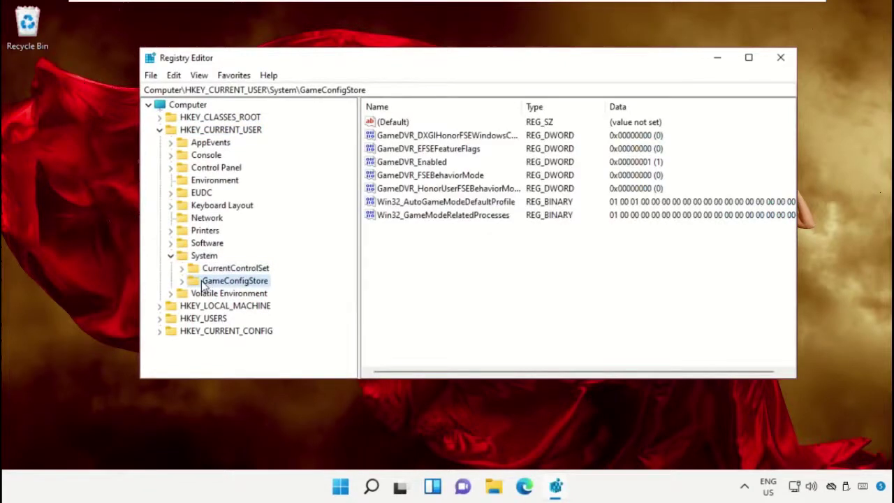
Step: Set the value data of the GameDVR_Enabled DWORD to 0 and close Registry Editor
{"action": "left_click", "coordinate": [411, 163]}
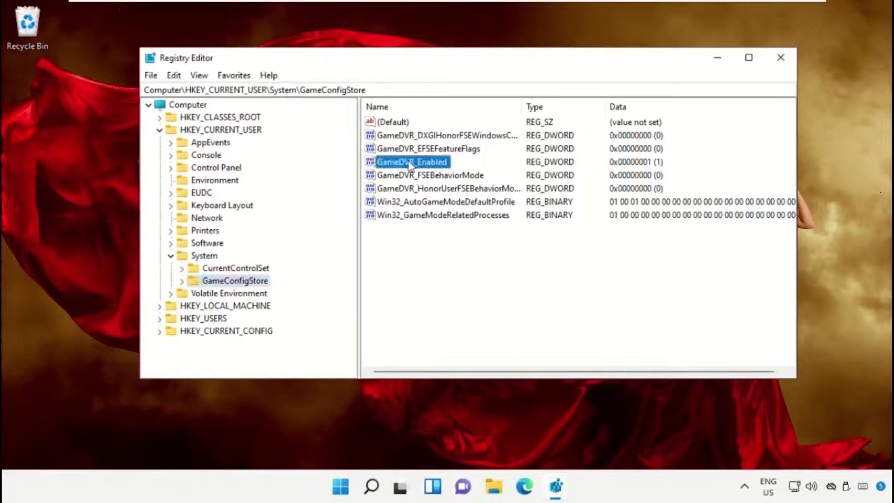
{"action": "right_click", "coordinate": [414, 165]}
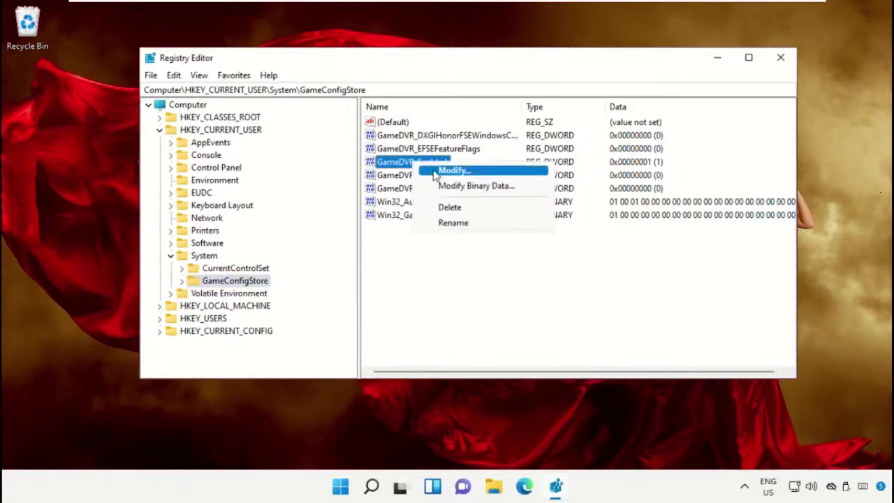
{"action": "left_click", "coordinate": [432, 170]}
{"action": "left_click_drag", "start_coordinate": [319, 138], "coordinate": [461, 73]}
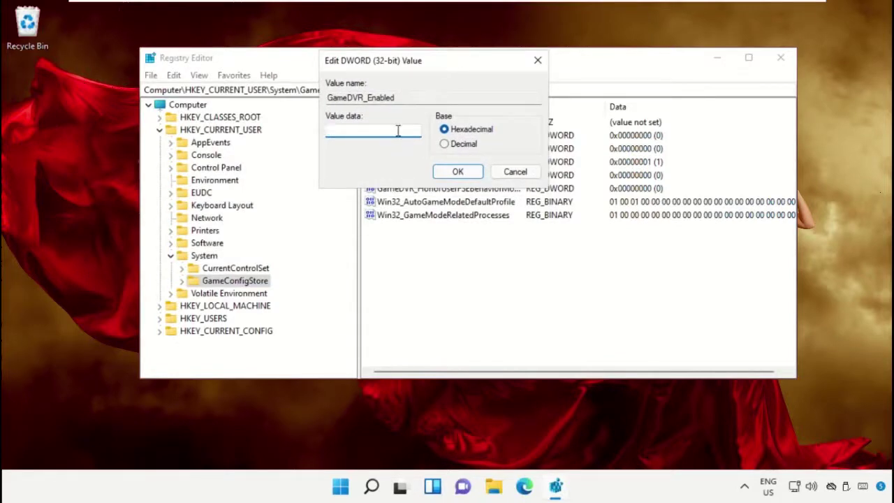
{"action": "type", "text": "0"}
{"action": "left_click", "coordinate": [457, 172]}
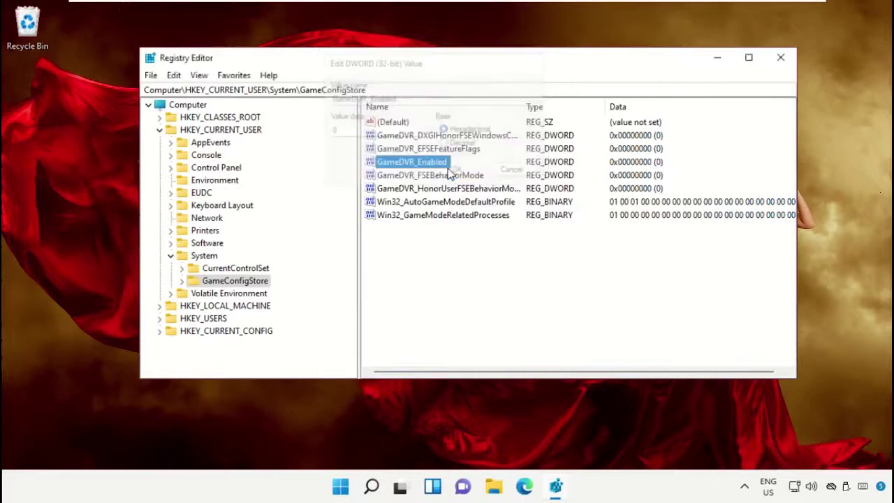
{"action": "left_click", "coordinate": [489, 264]}
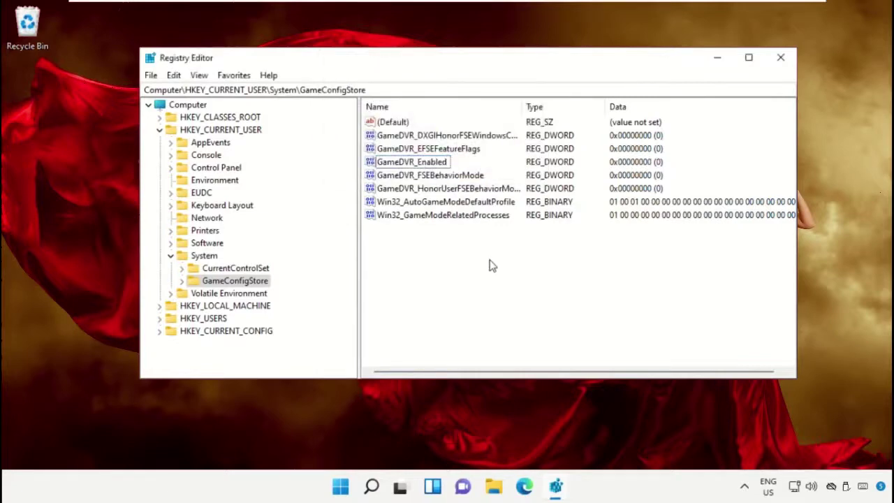
{"action": "left_click", "coordinate": [781, 59]}
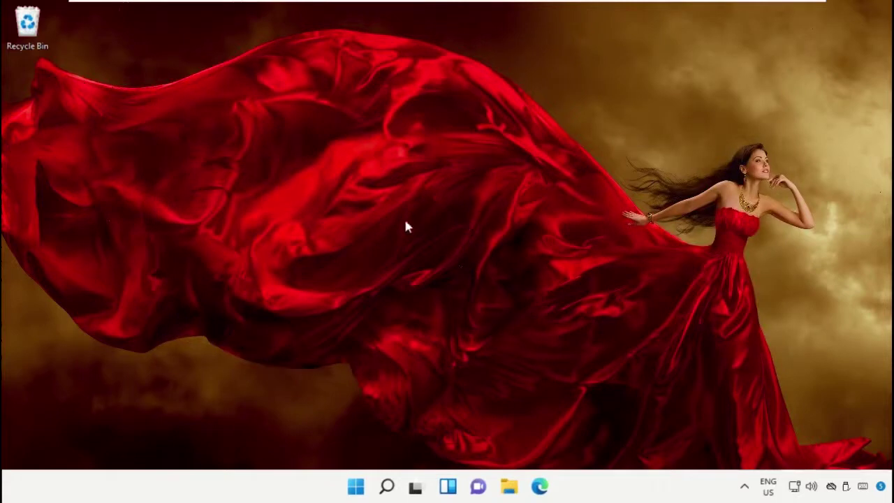
{"action": "left_click", "coordinate": [354, 487]}
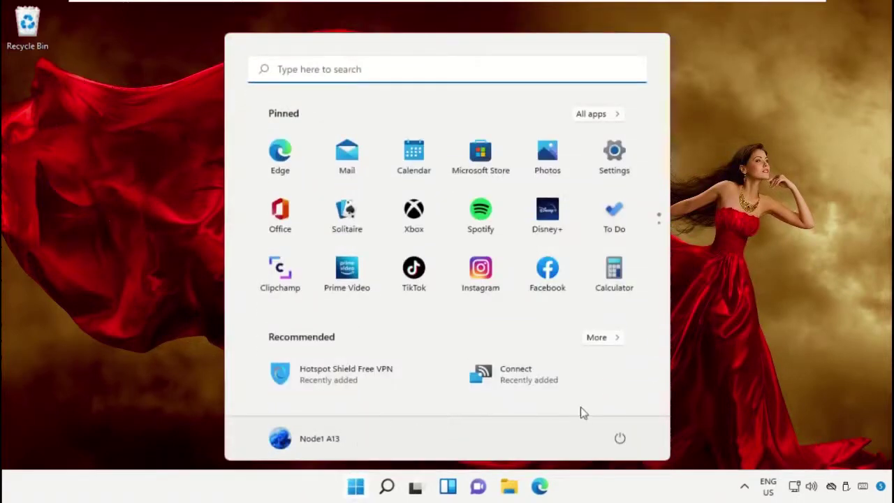
{"action": "left_click", "coordinate": [620, 437]}
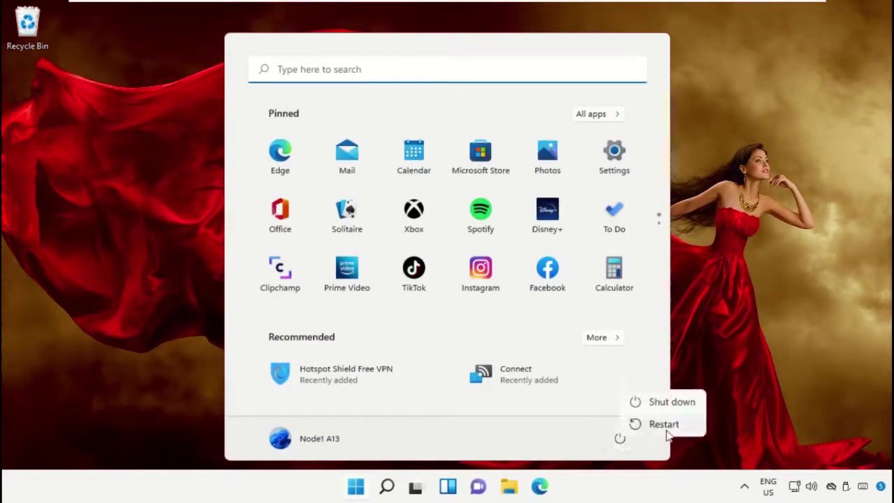
{"action": "left_click", "coordinate": [720, 247]}
{"action": "left_click", "coordinate": [720, 247]}
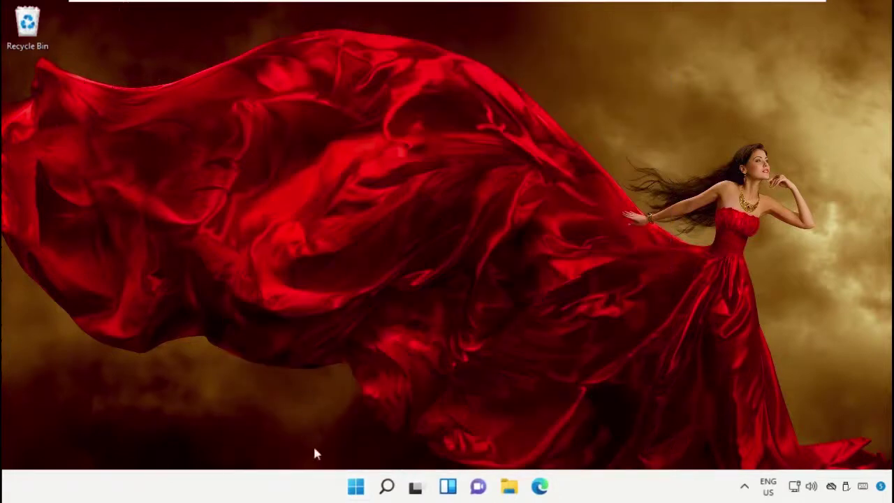
Step: Search Windows for Registry Editor, run it with administrator rights and approve the User Account Control request
{"action": "left_click", "coordinate": [386, 486]}
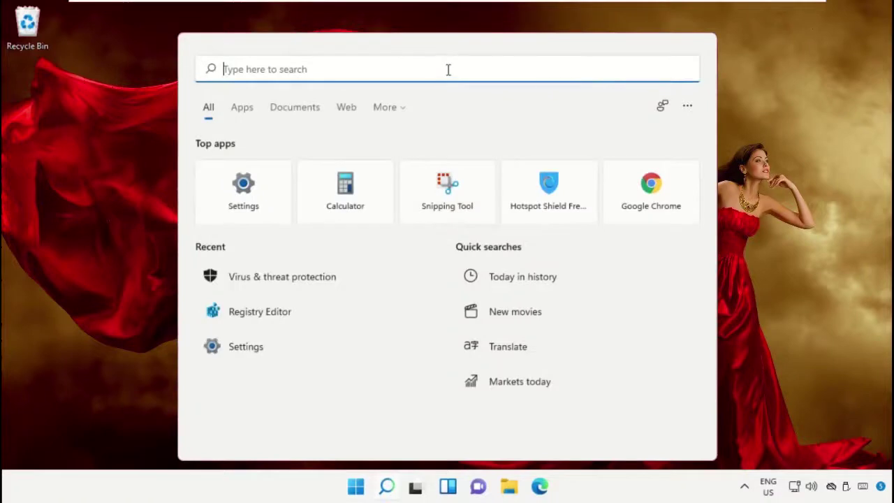
{"action": "type", "text": "Registry Editor"}
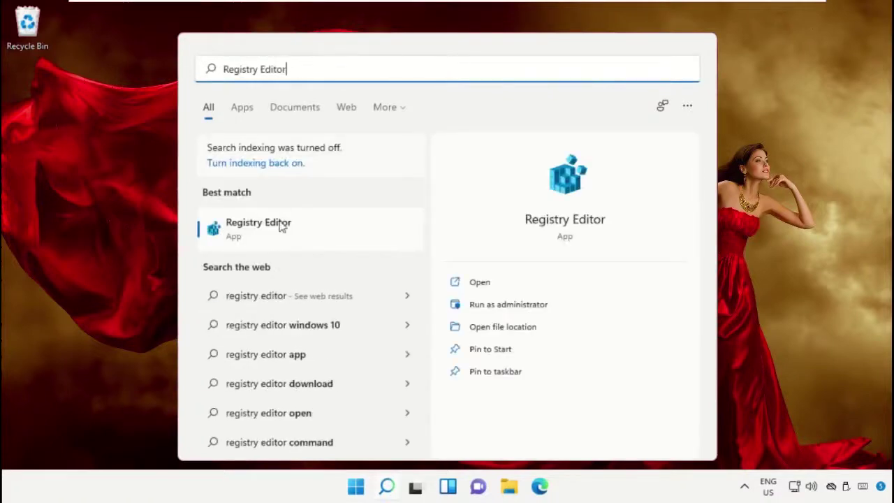
{"action": "right_click", "coordinate": [283, 232]}
{"action": "left_click", "coordinate": [316, 239]}
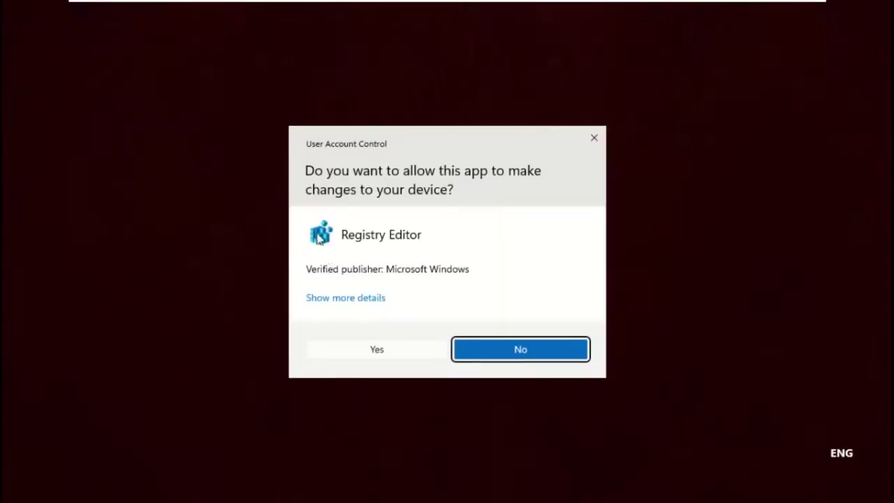
{"action": "left_click", "coordinate": [358, 354]}
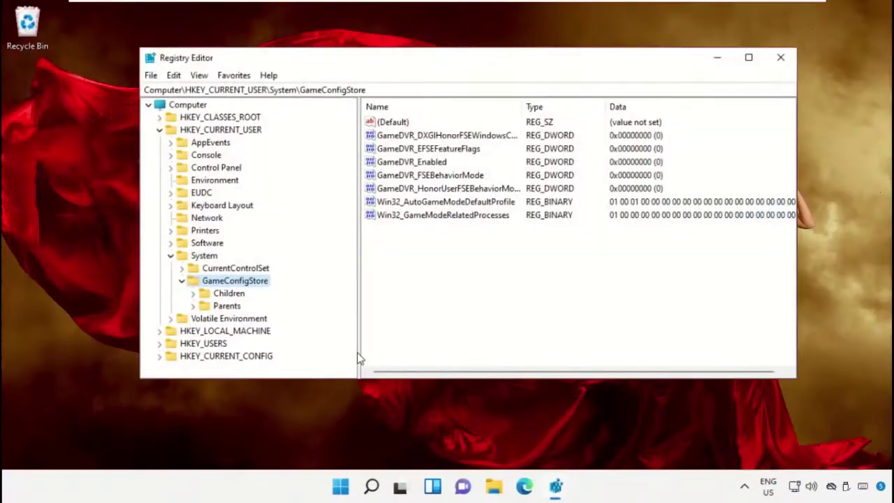
Step: Collapse the GameConfigStore, System and HKEY_CURRENT_USER keys in the registry tree
{"action": "left_click", "coordinate": [182, 280]}
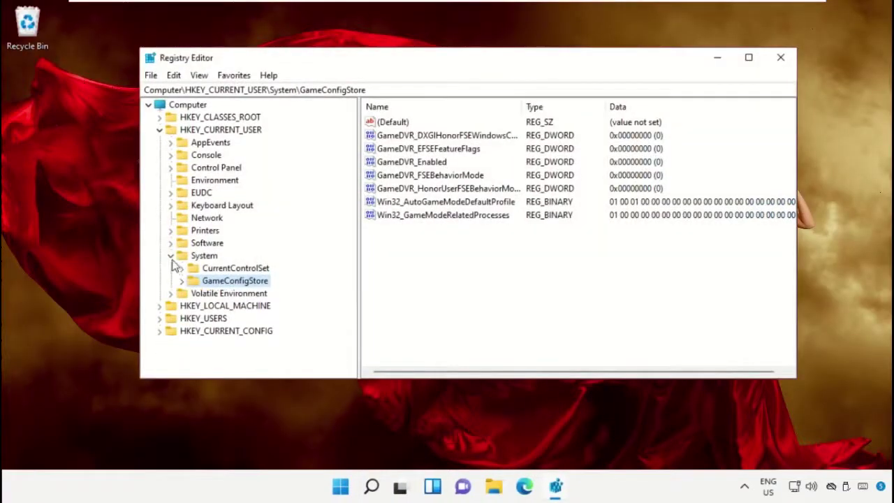
{"action": "left_click", "coordinate": [170, 255]}
{"action": "left_click", "coordinate": [160, 130]}
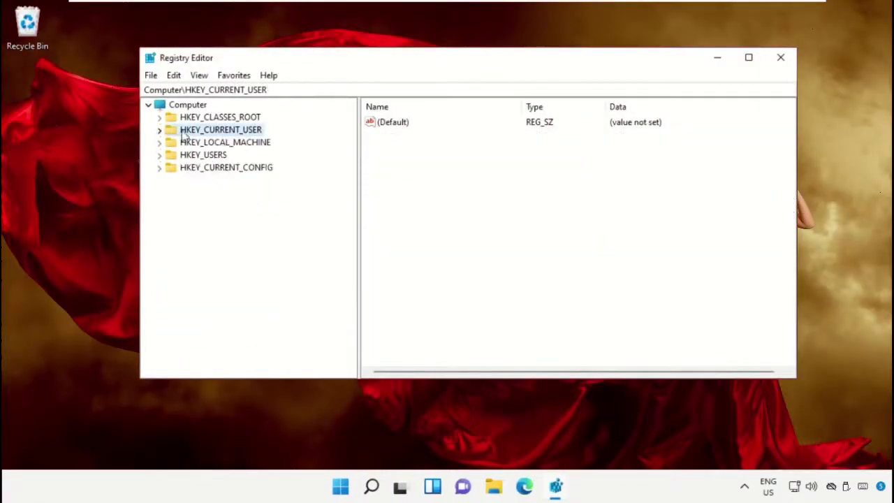
Step: Expand the registry tree down to HKEY_LOCAL_MACHINE\SOFTWARE\Microsoft
{"action": "left_click", "coordinate": [218, 143]}
{"action": "left_click", "coordinate": [163, 142]}
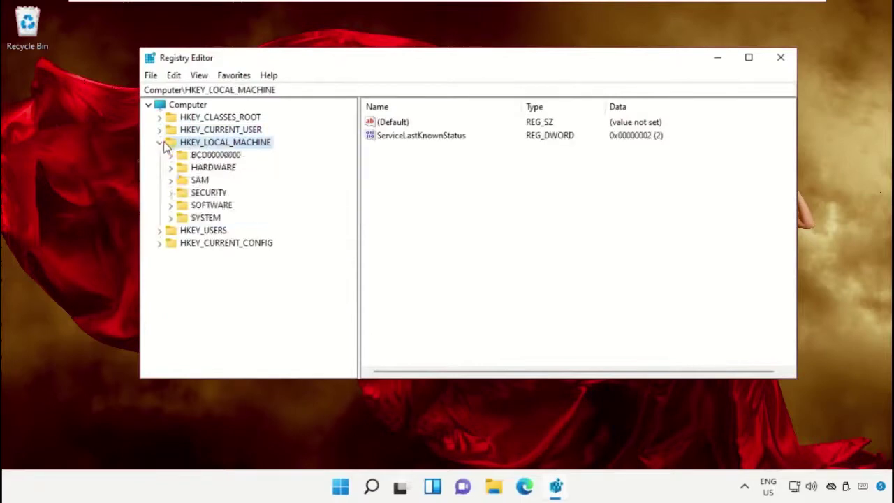
{"action": "left_click", "coordinate": [203, 206]}
{"action": "left_click", "coordinate": [171, 207]}
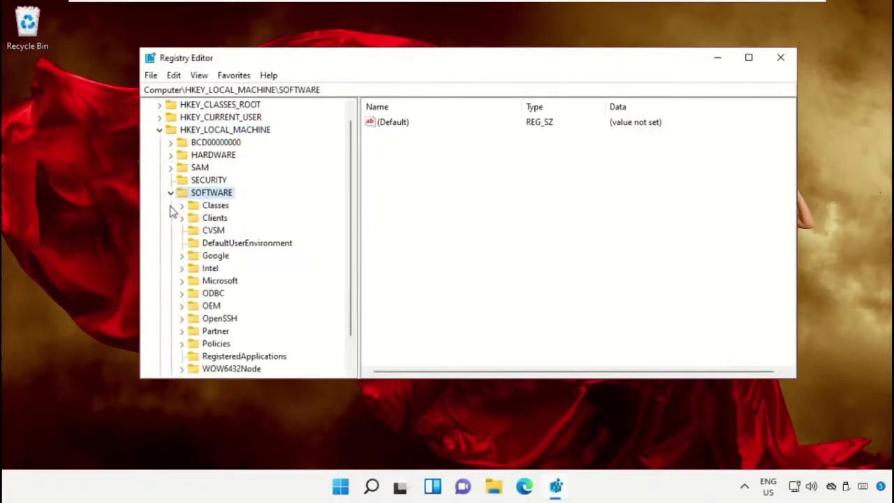
{"action": "left_click", "coordinate": [191, 278]}
{"action": "left_click", "coordinate": [182, 281]}
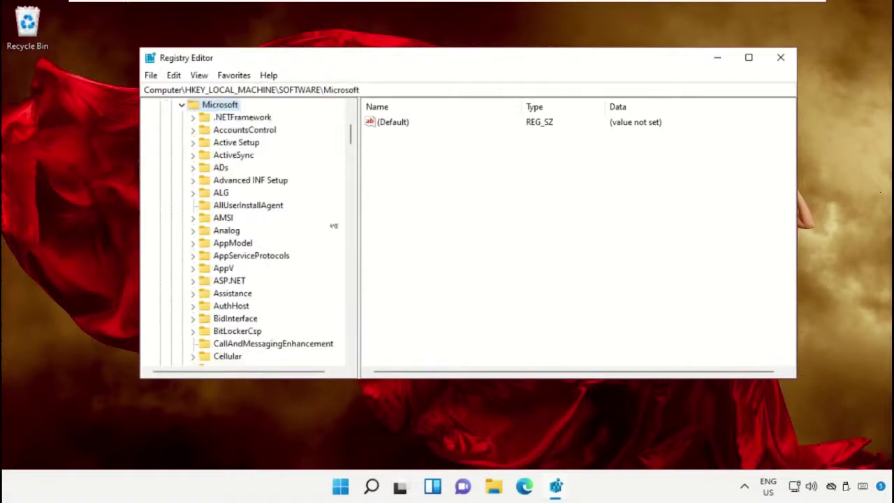
Step: Find the PolicyManager key under Microsoft and expand it and its default subkey
{"action": "left_click_drag", "start_coordinate": [349, 132], "coordinate": [349, 259]}
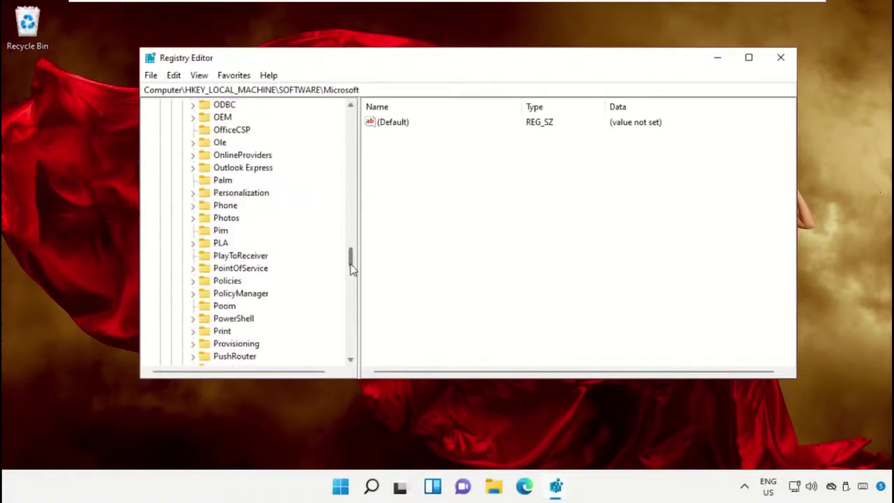
{"action": "left_click", "coordinate": [232, 294]}
{"action": "left_click", "coordinate": [193, 294]}
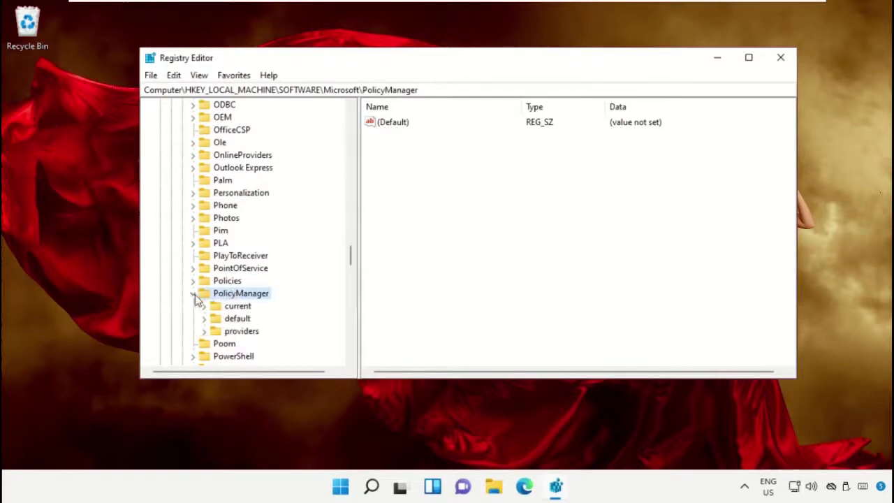
{"action": "left_click", "coordinate": [231, 318]}
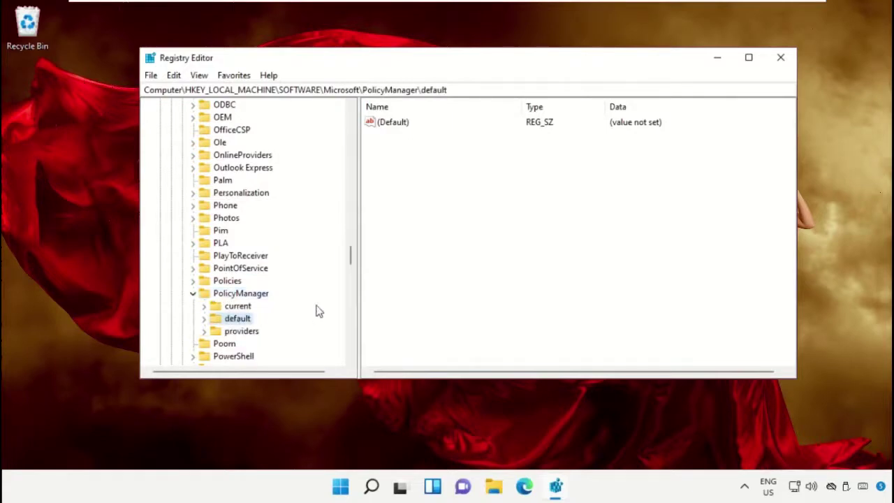
{"action": "scroll", "coordinate": [319, 306], "scroll_direction": "down", "scroll_amount": 2}
{"action": "left_click", "coordinate": [203, 243]}
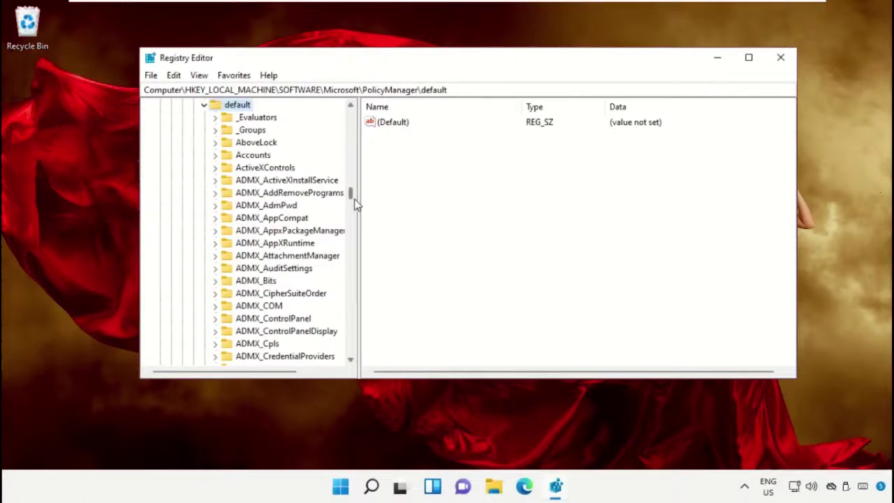
Step: Expand the ApplicationManagement key under default and select its AllowGameDVR subkey
{"action": "scroll", "coordinate": [344, 230], "scroll_direction": "down", "scroll_amount": 15}
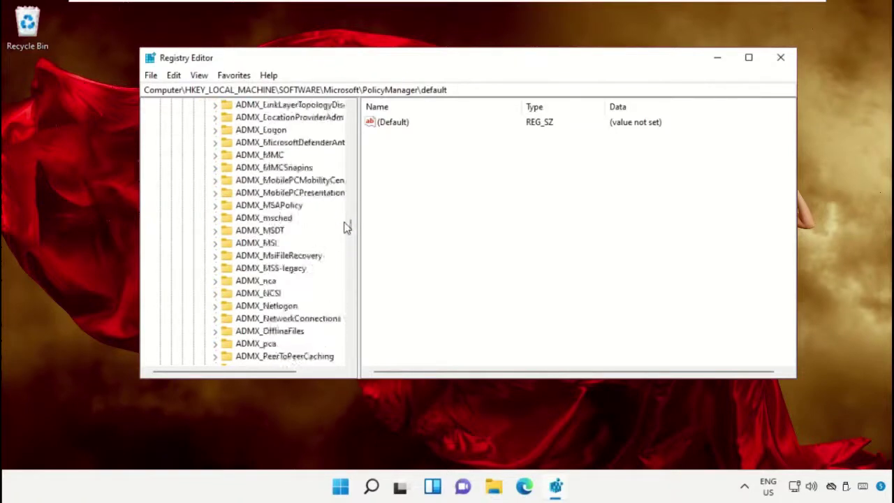
{"action": "left_click", "coordinate": [287, 219]}
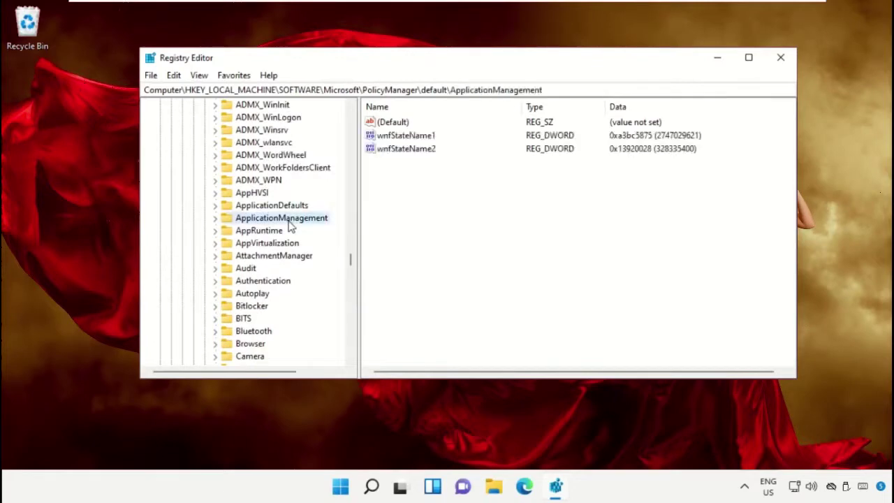
{"action": "left_click", "coordinate": [215, 217]}
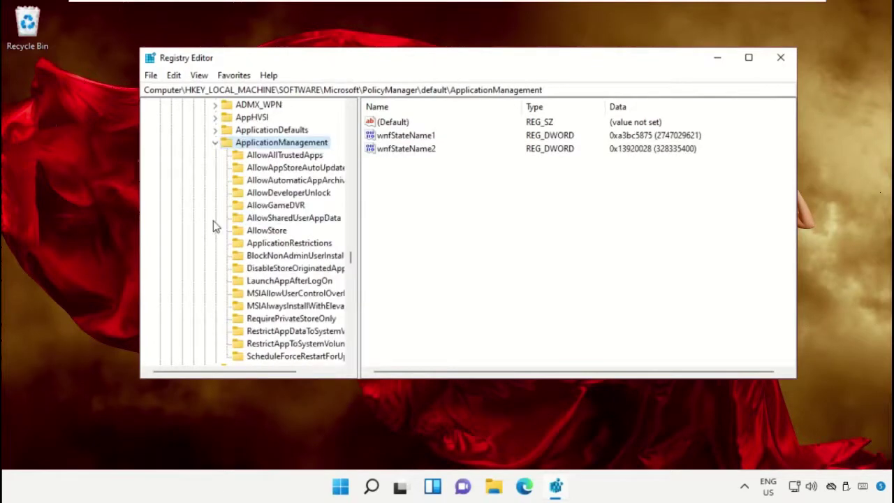
{"action": "left_click", "coordinate": [282, 207]}
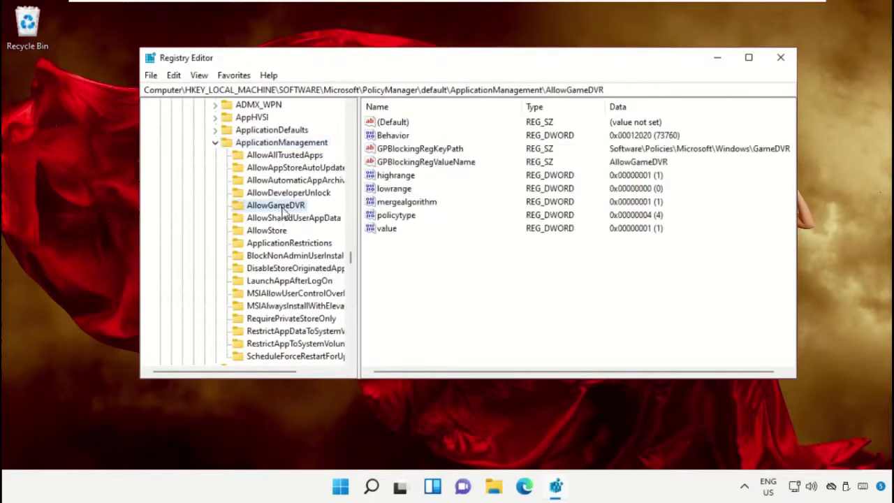
Step: Set the value data of the AllowGameDVR key's DWORD named value to 0 and close Registry Editor
{"action": "left_click", "coordinate": [386, 230]}
{"action": "right_click", "coordinate": [385, 231]}
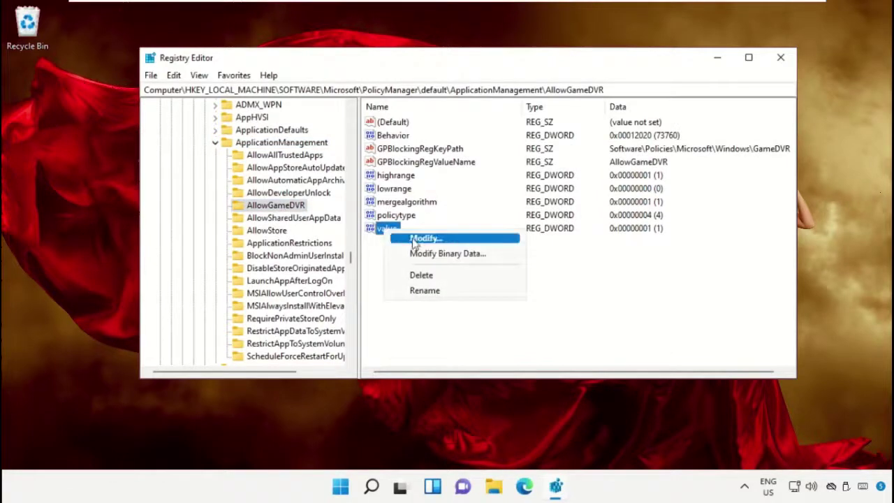
{"action": "left_click", "coordinate": [416, 239]}
{"action": "left_click_drag", "start_coordinate": [343, 137], "coordinate": [603, 202]}
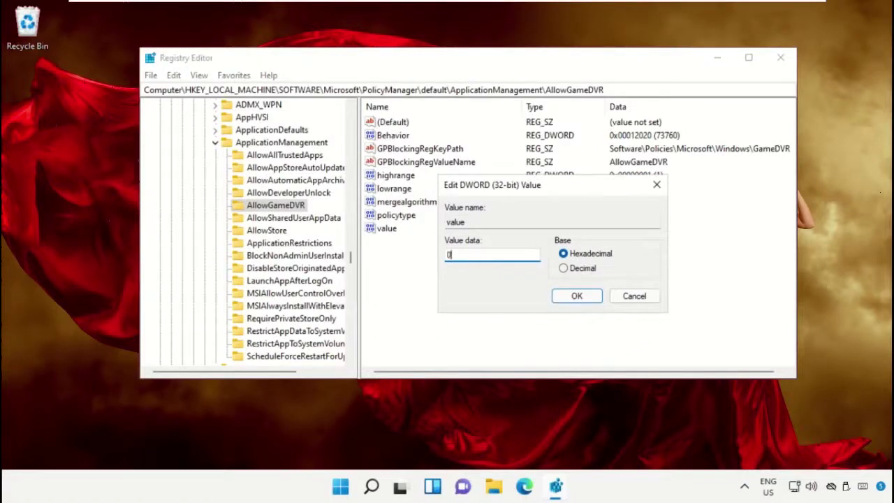
{"action": "left_click", "coordinate": [571, 295]}
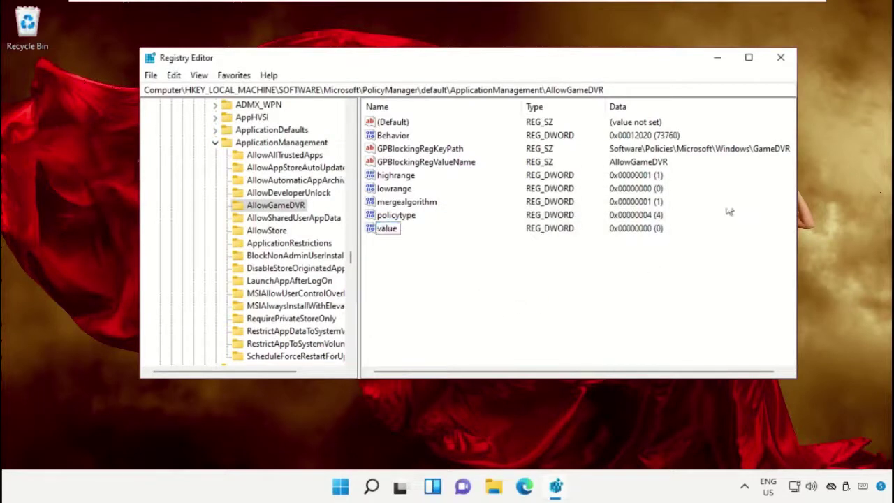
{"action": "left_click", "coordinate": [782, 65]}
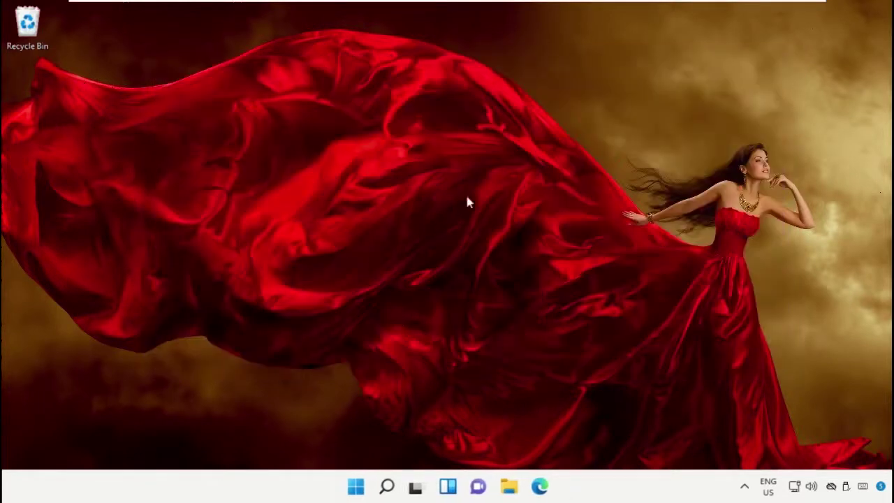
Step: Restart the computer and sign back in to Windows by entering the account password
{"action": "left_click", "coordinate": [354, 486]}
{"action": "left_click", "coordinate": [619, 438]}
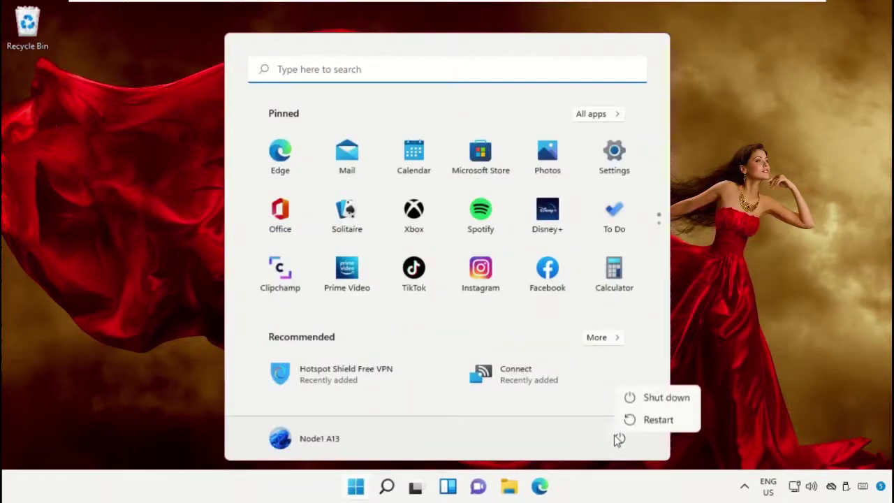
{"action": "left_click", "coordinate": [632, 418]}
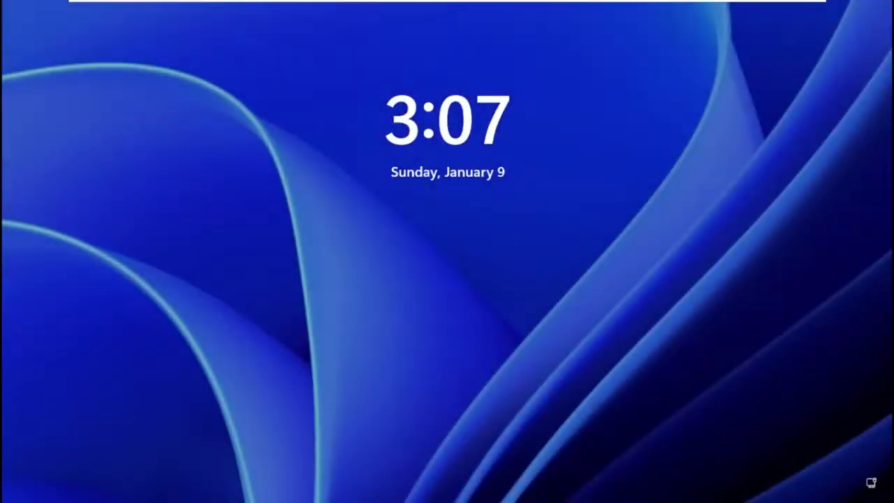
{"action": "key", "text": "Return"}
{"action": "type", "text": "****"}
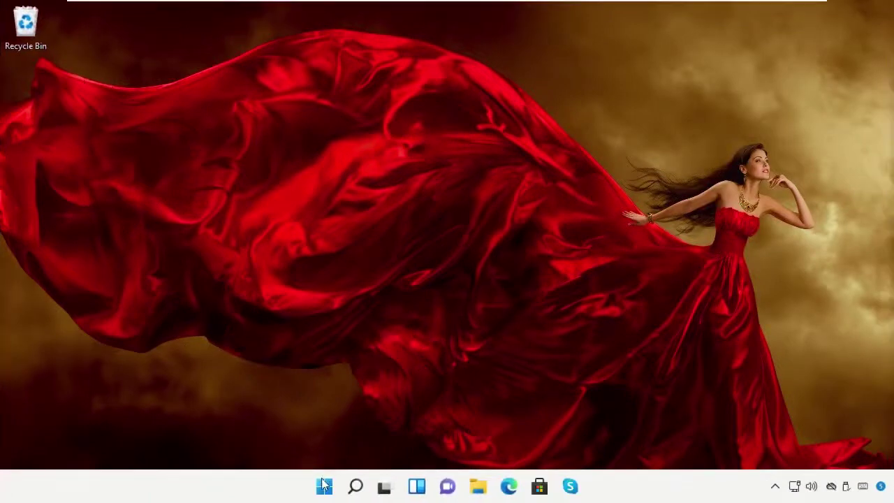
Step: Restart the computer once more from the signed-in desktop
{"action": "left_click", "coordinate": [323, 484]}
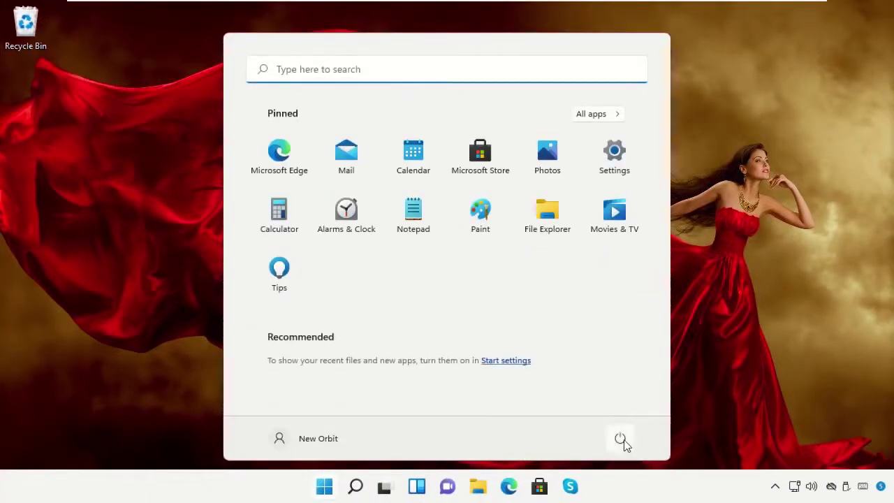
{"action": "left_click", "coordinate": [620, 439]}
{"action": "left_click", "coordinate": [621, 410]}
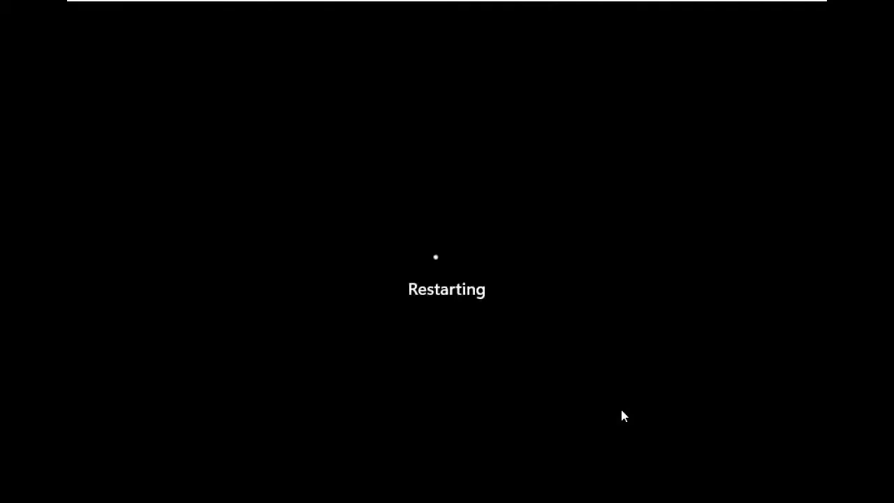